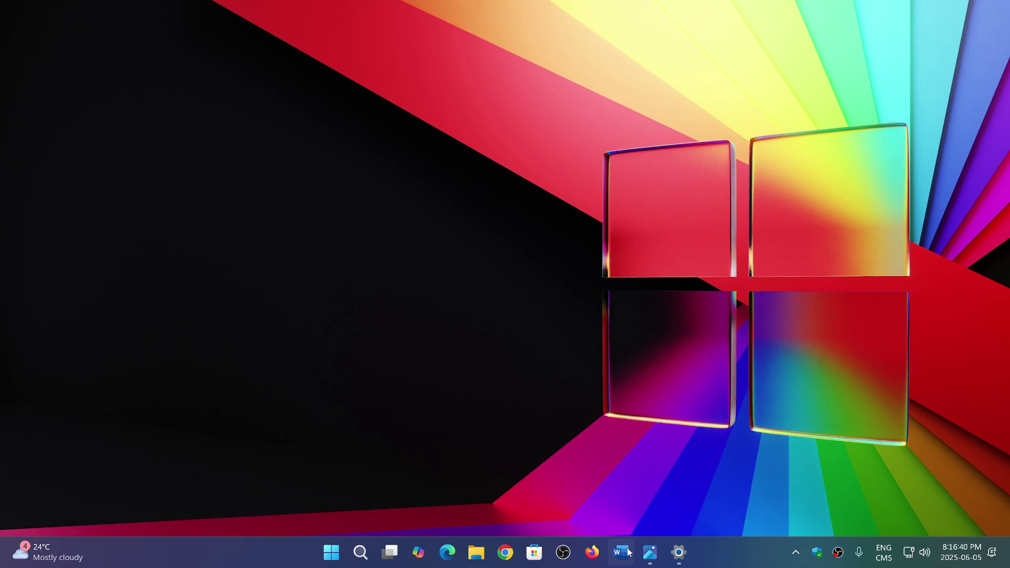
# Bring up the device-card-settings.webp mockup in the Photos viewer from the taskbar
pyautogui.click(649, 552)
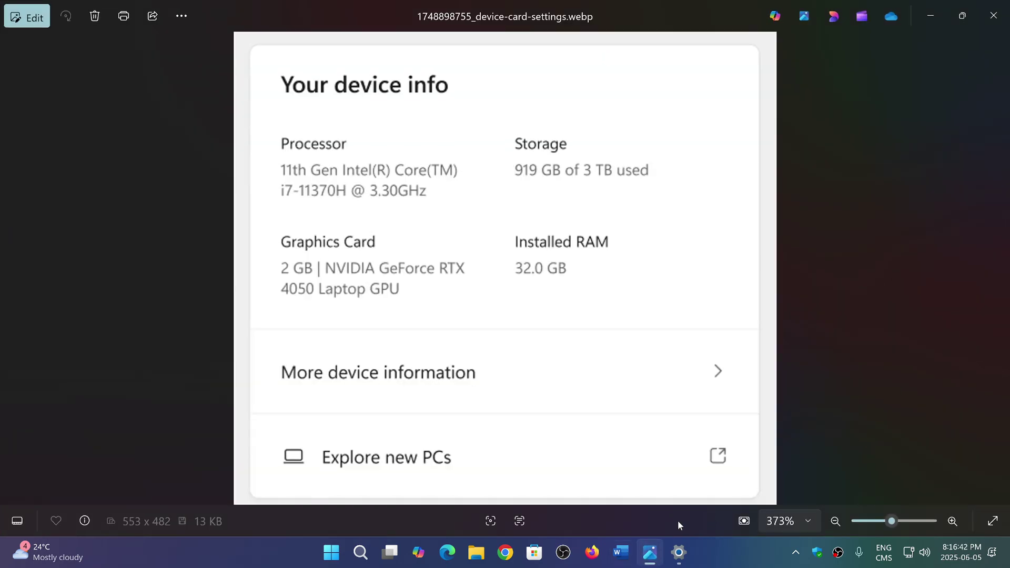
pyautogui.click(678, 552)
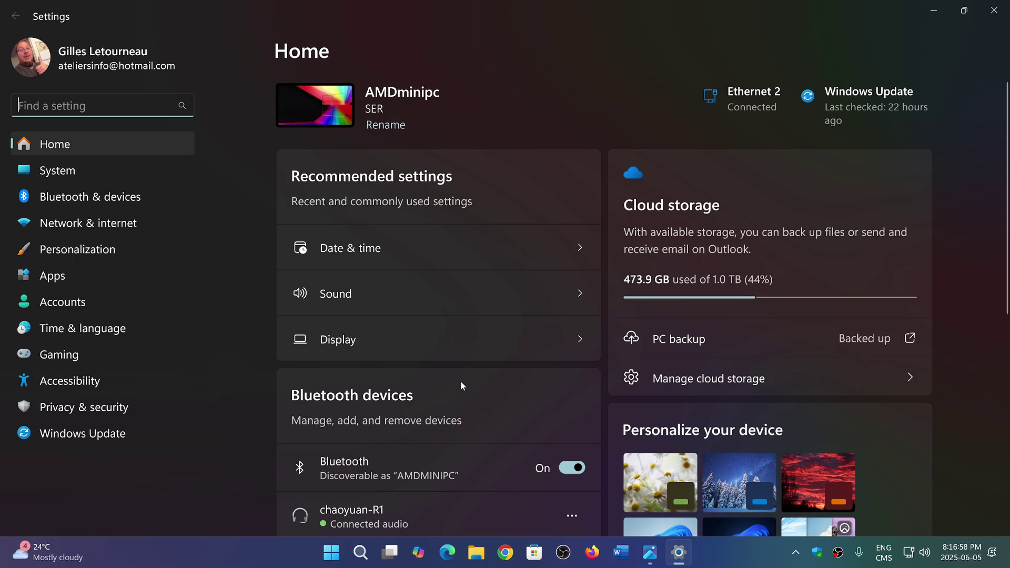
pyautogui.scroll(-5, 460, 381)
pyautogui.scroll(-2, 460, 381)
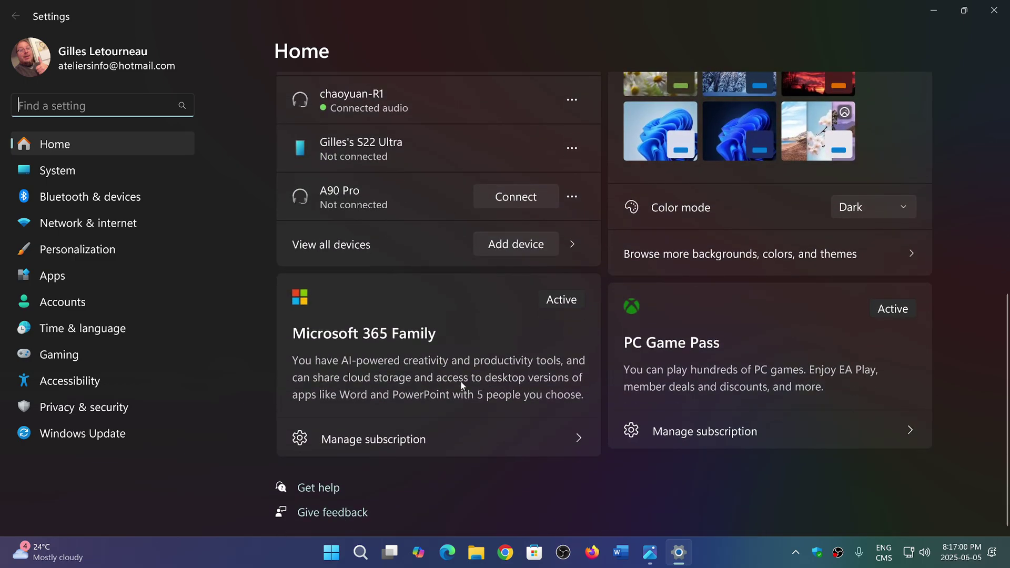
pyautogui.scroll(7, 460, 383)
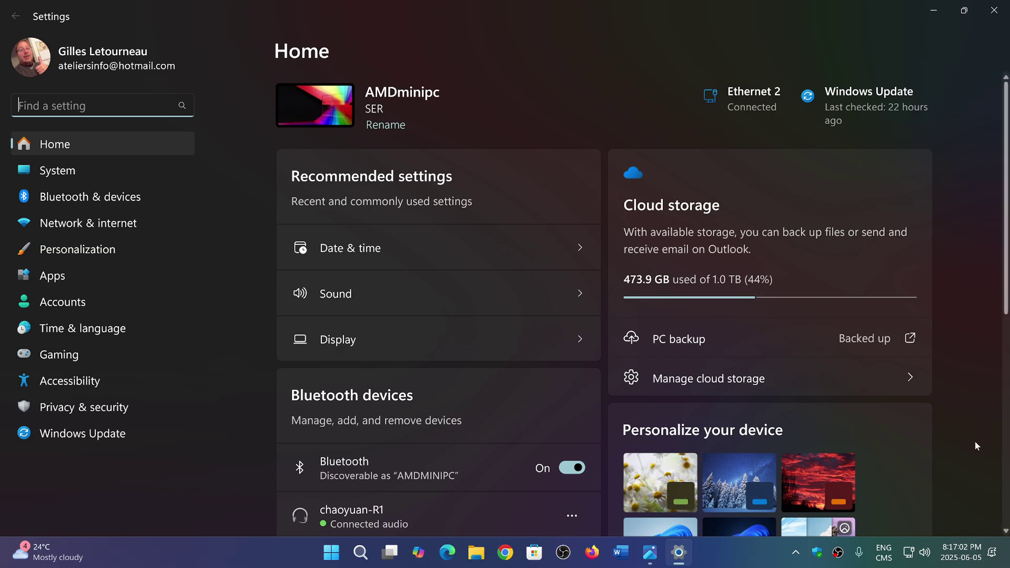
pyautogui.scroll(-1, 471, 231)
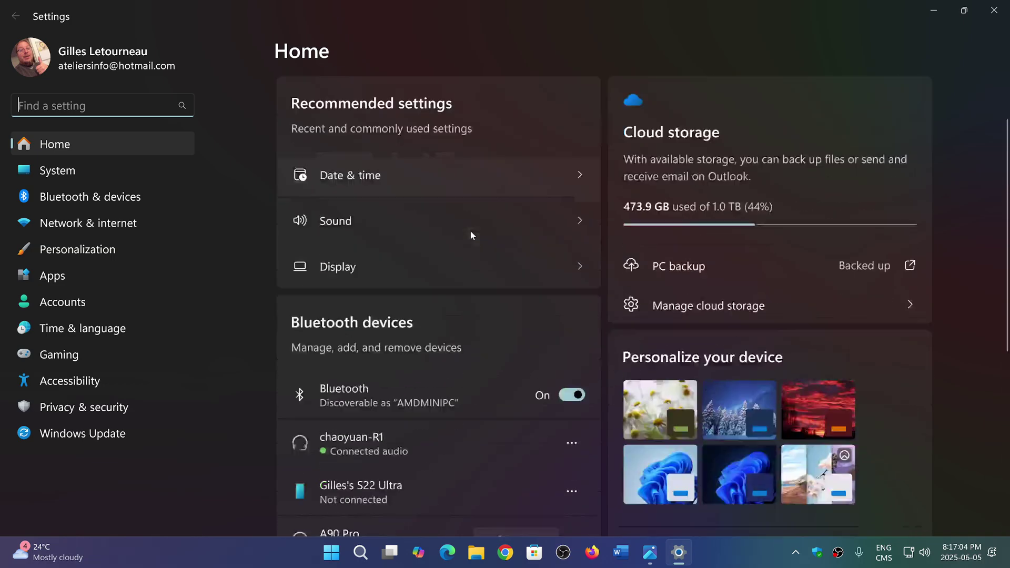
pyautogui.scroll(-6, 470, 232)
pyautogui.scroll(7, 471, 231)
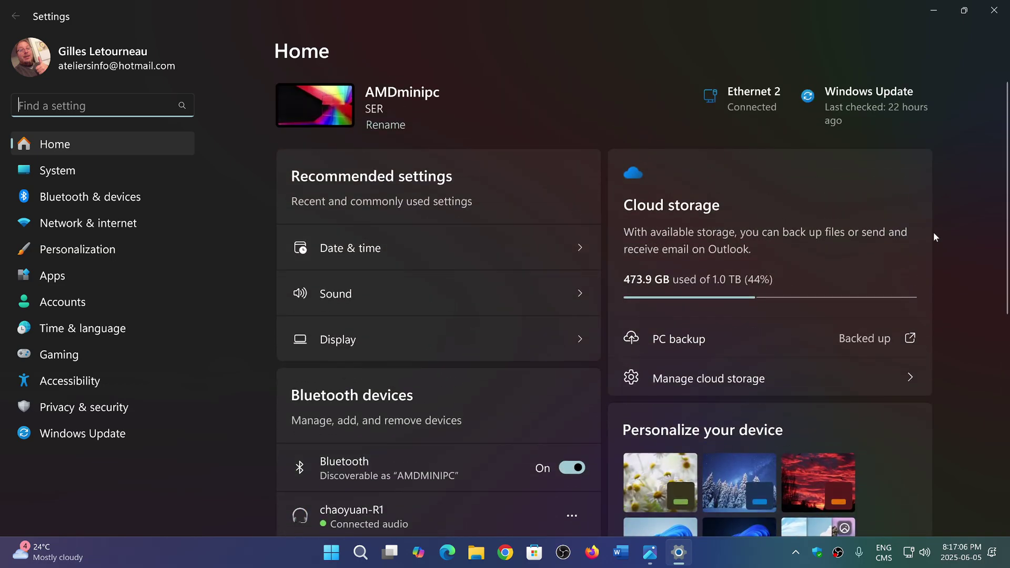
pyautogui.click(650, 553)
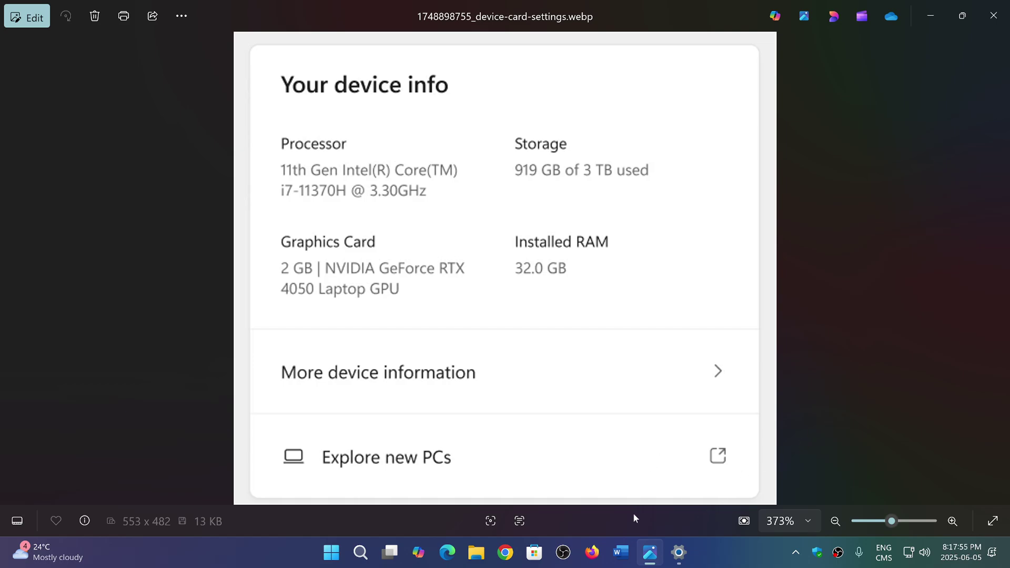
pyautogui.click(650, 552)
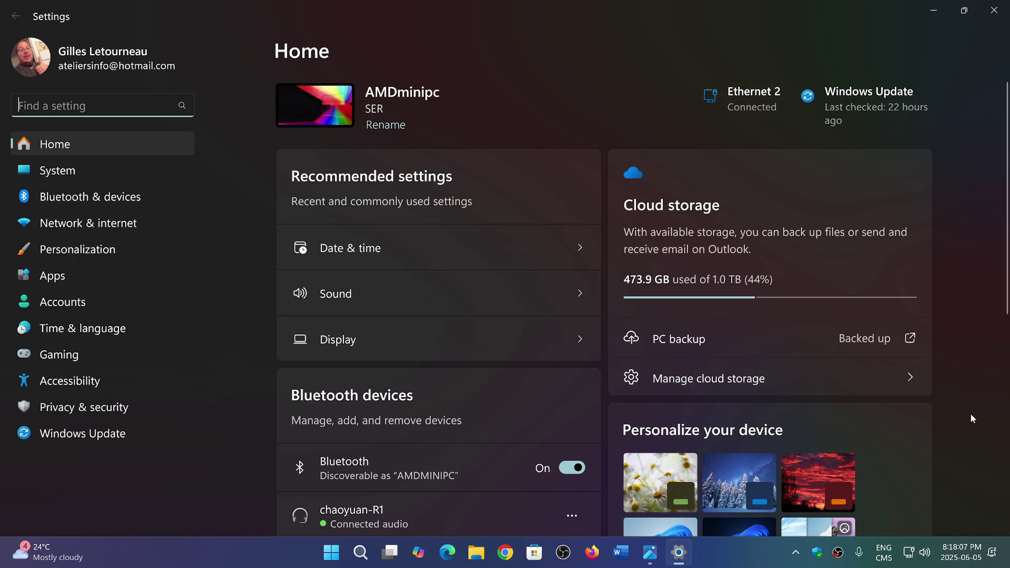
pyautogui.scroll(-5, 969, 413)
pyautogui.scroll(-5, 970, 412)
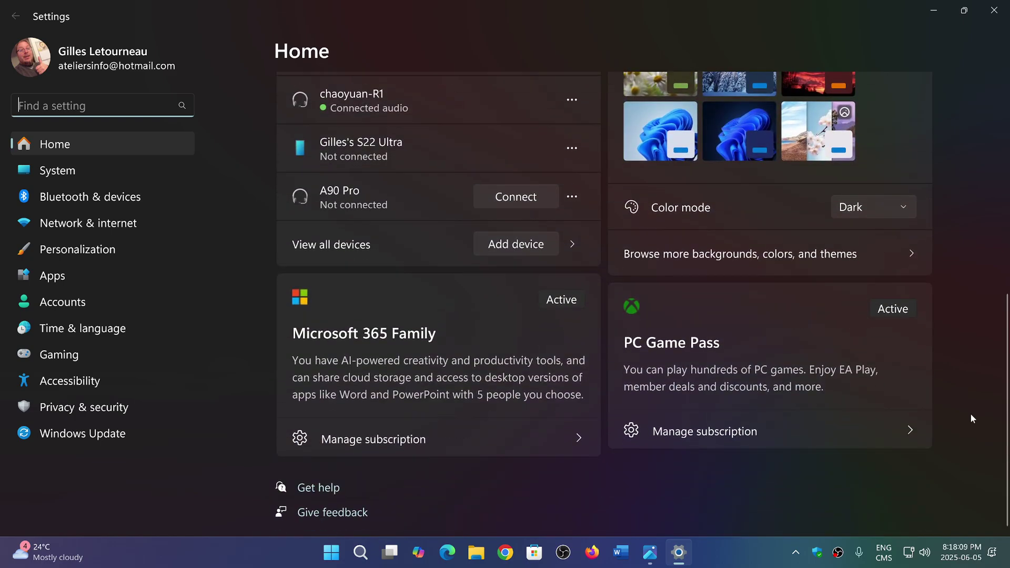
pyautogui.scroll(5, 970, 412)
pyautogui.scroll(5, 970, 412)
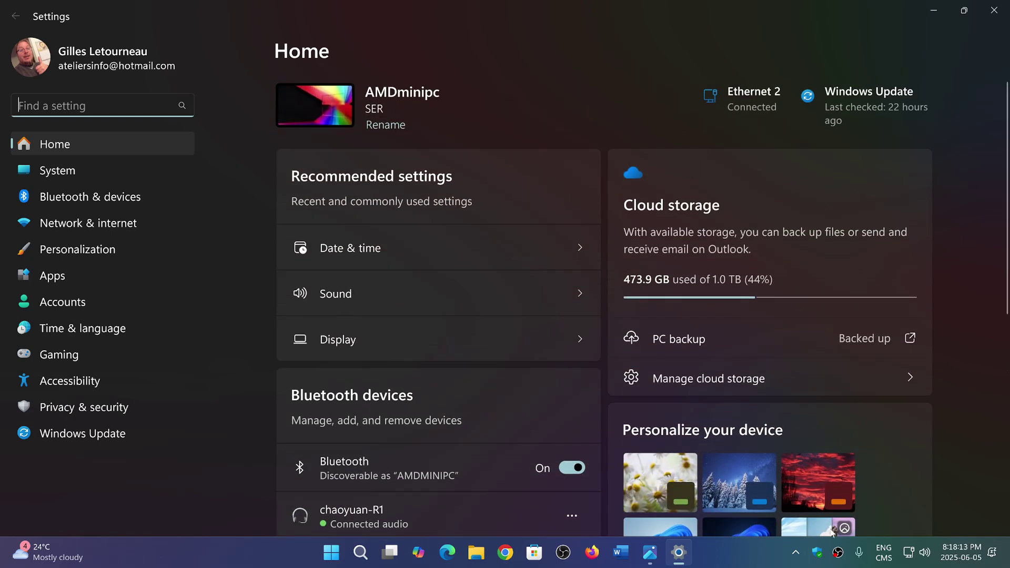
pyautogui.click(651, 552)
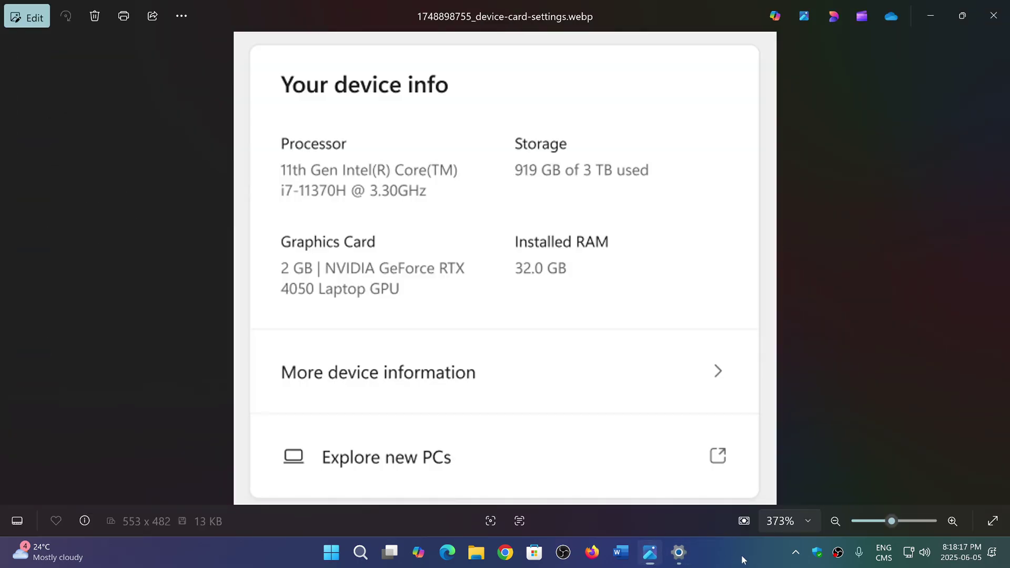